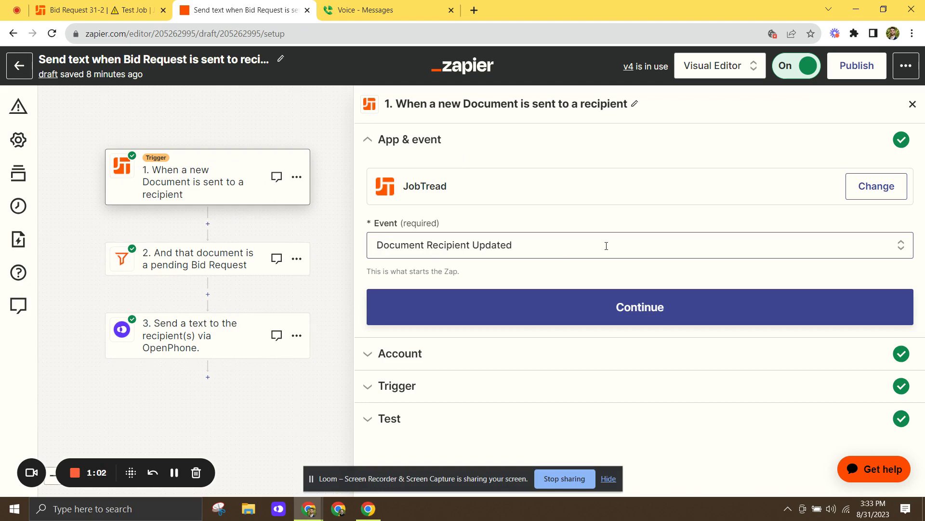
- Confirm the trigger's account and organization, then pull test records and review Document Recipient J's data
{"action": "left_click", "coordinate": [612, 310]}
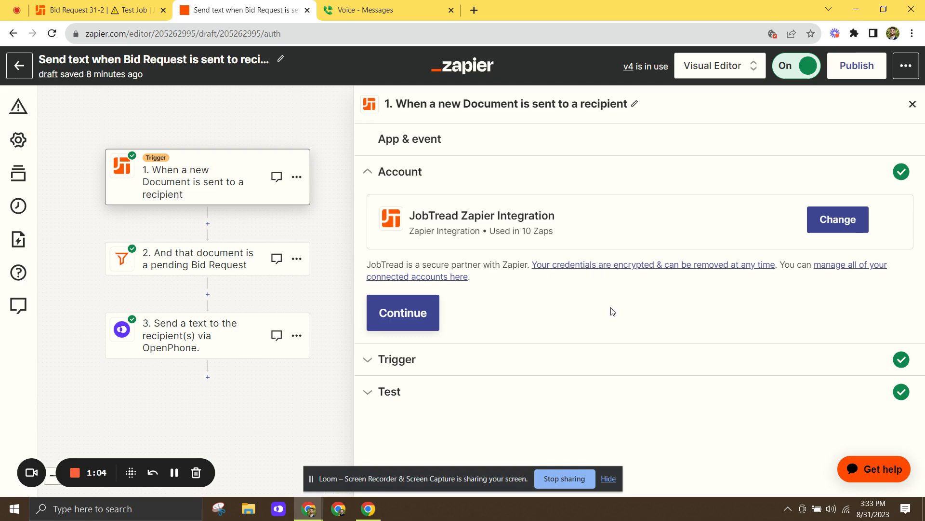
{"action": "left_click", "coordinate": [400, 318]}
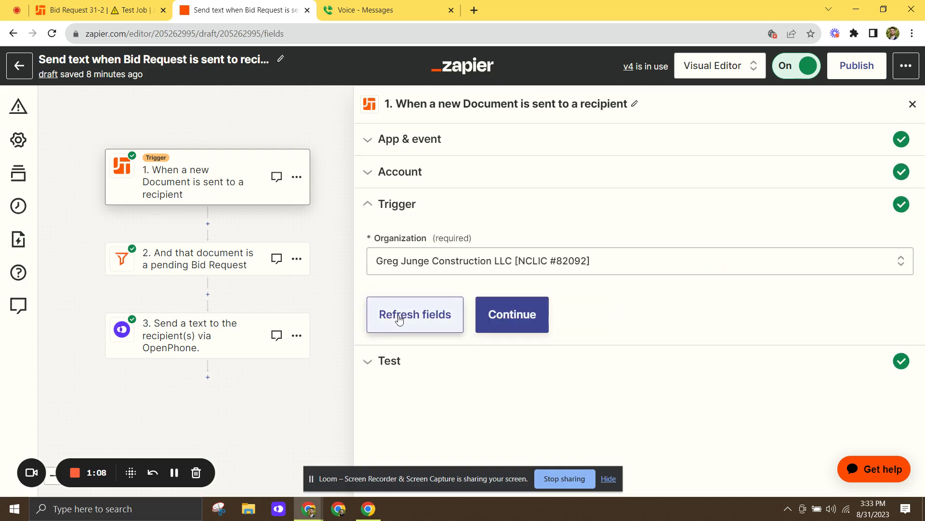
{"action": "left_click", "coordinate": [498, 316]}
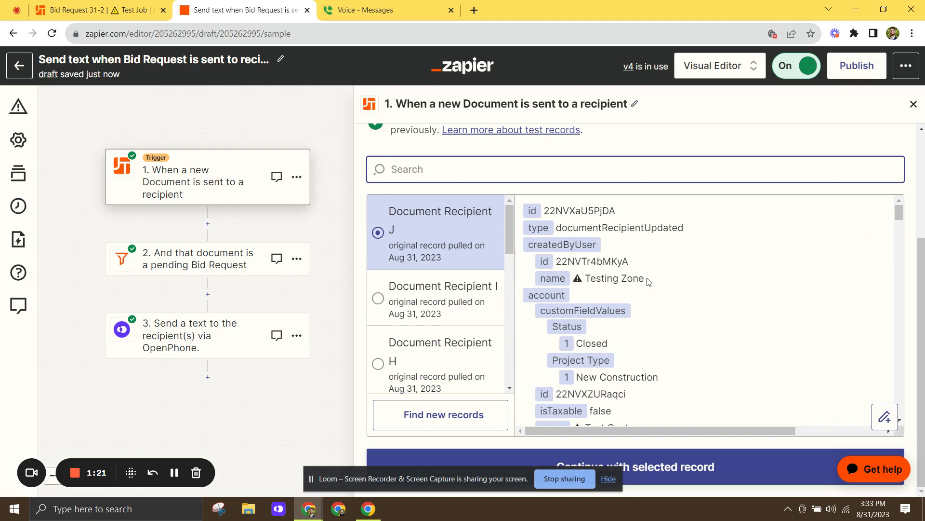
{"action": "left_click_drag", "start_coordinate": [898, 212], "coordinate": [899, 416]}
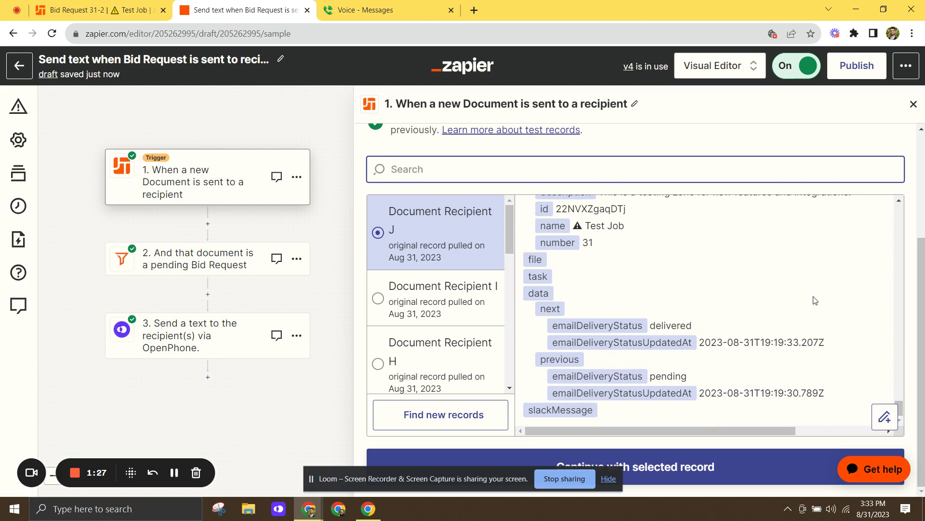
- Continue with Document Recipient J and review the filter's Bid Request, pending-status and recipient-exists conditions
{"action": "left_click", "coordinate": [679, 470]}
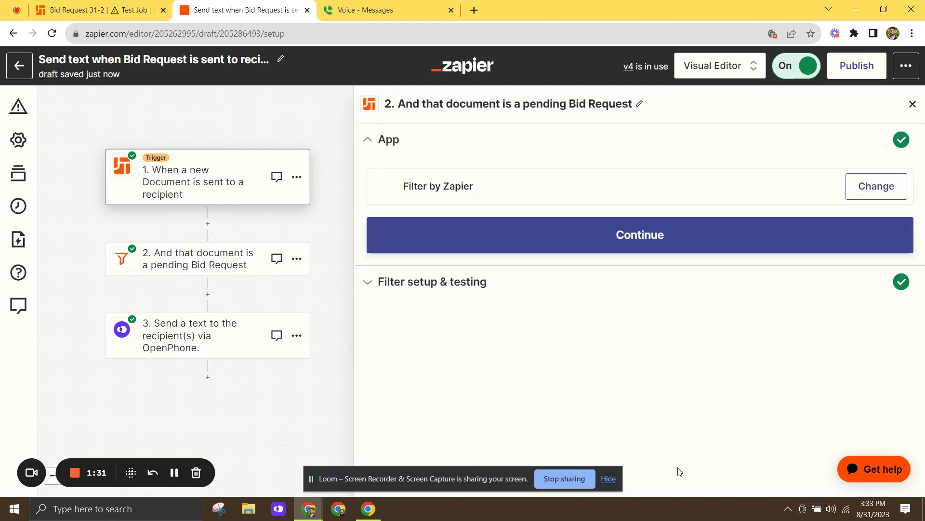
{"action": "left_click", "coordinate": [614, 239]}
{"action": "scroll", "coordinate": [688, 273], "scroll_direction": "down", "scroll_amount": 2}
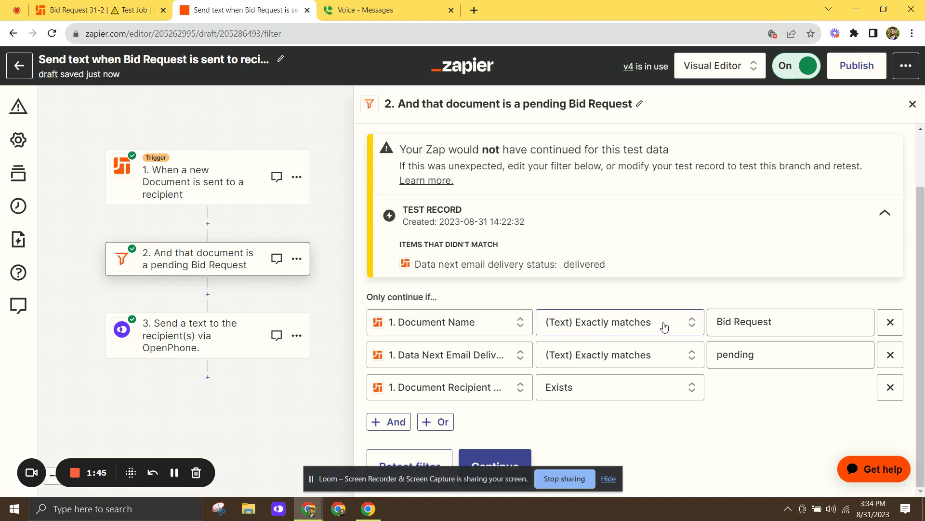
{"action": "left_click", "coordinate": [805, 325]}
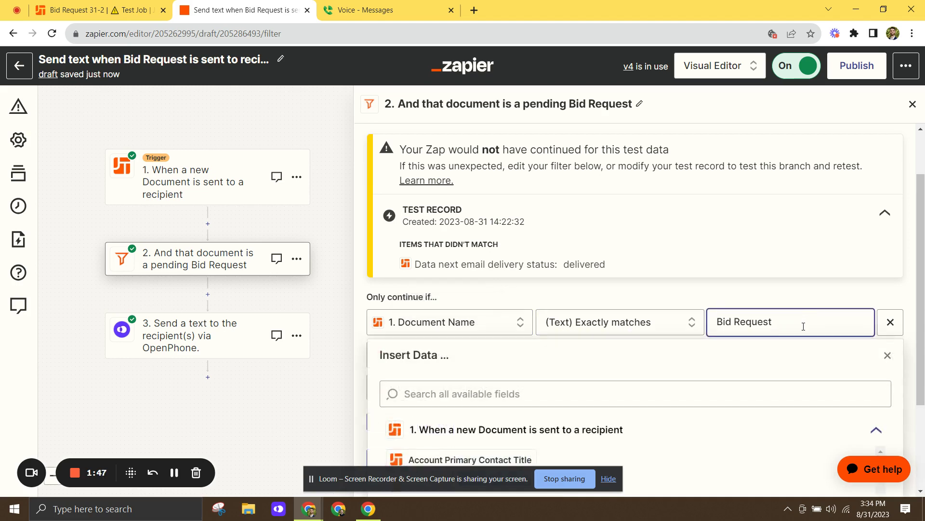
{"action": "left_click", "coordinate": [888, 357]}
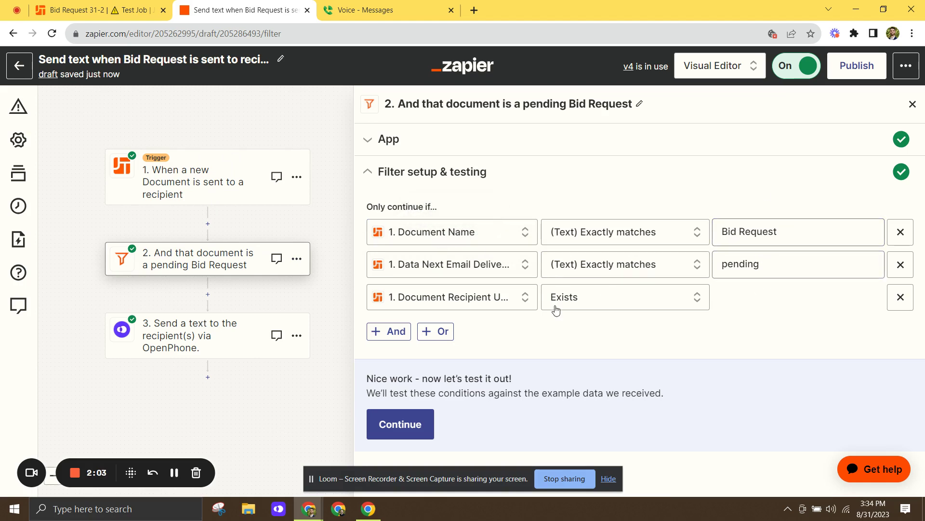
- Look up the Data Next Email Delivery Status field, then test the filter, which stops on 'delivered'
{"action": "left_click", "coordinate": [481, 272]}
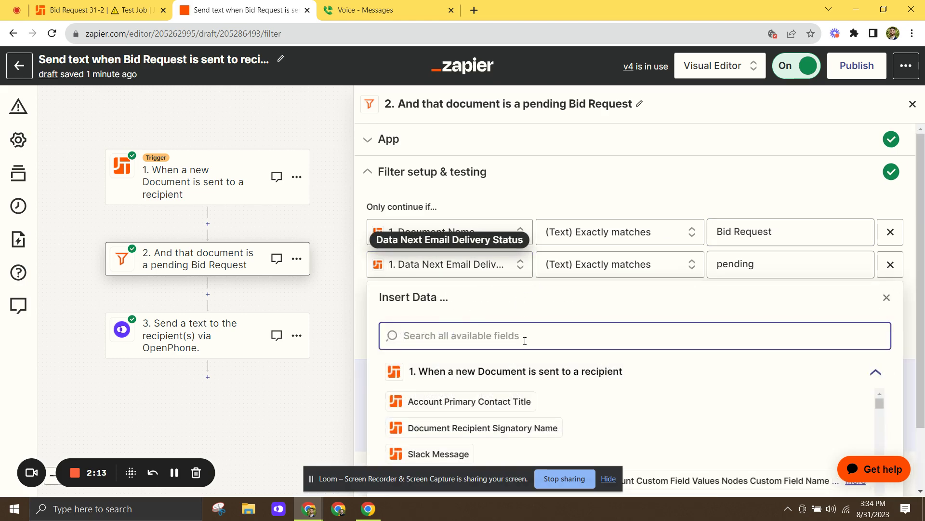
{"action": "type", "text": "Data Next "}
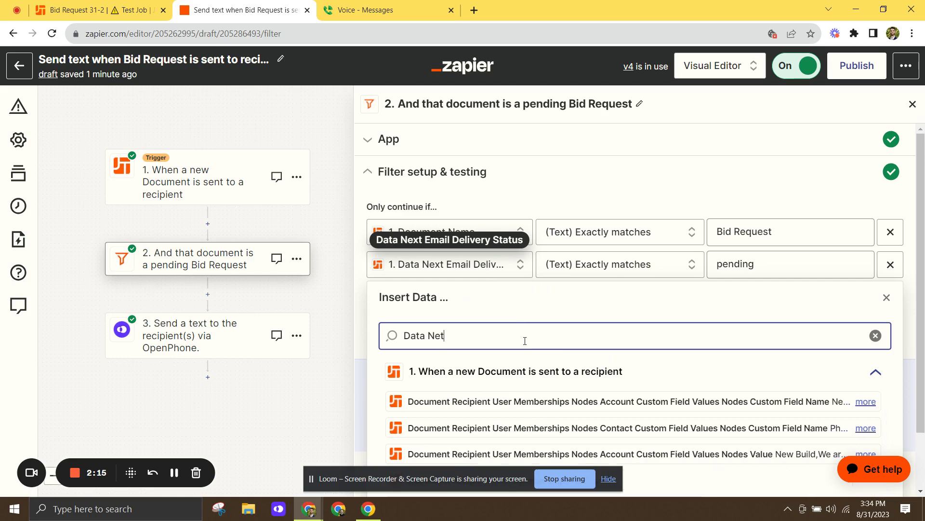
{"action": "type", "text": "Email"}
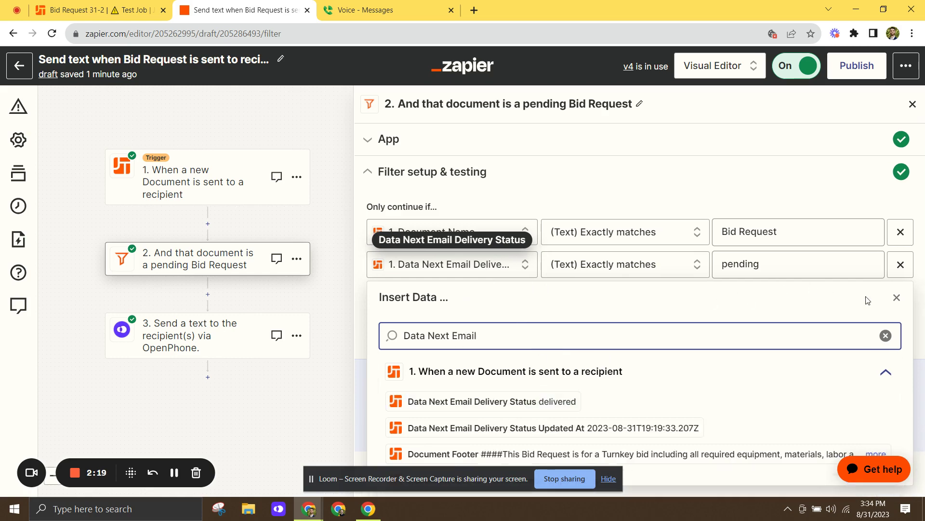
{"action": "left_click", "coordinate": [897, 298]}
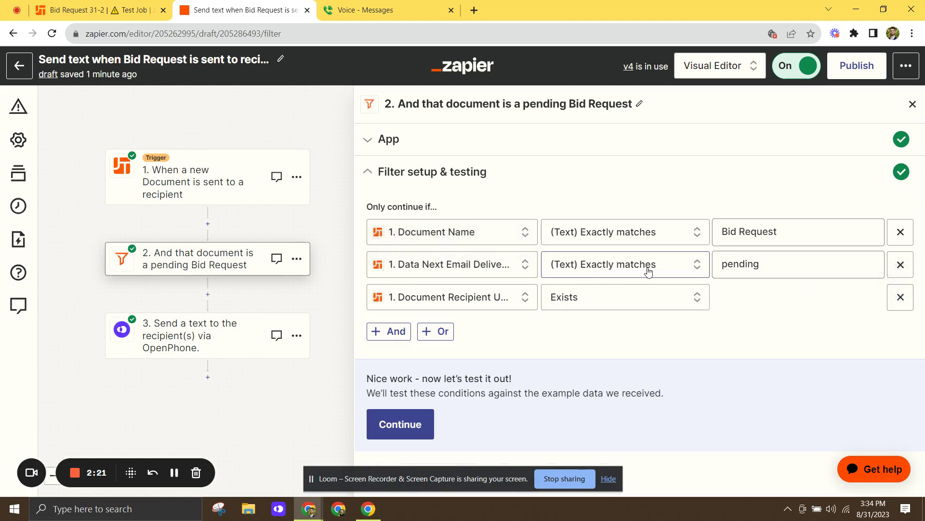
{"action": "left_click", "coordinate": [764, 265]}
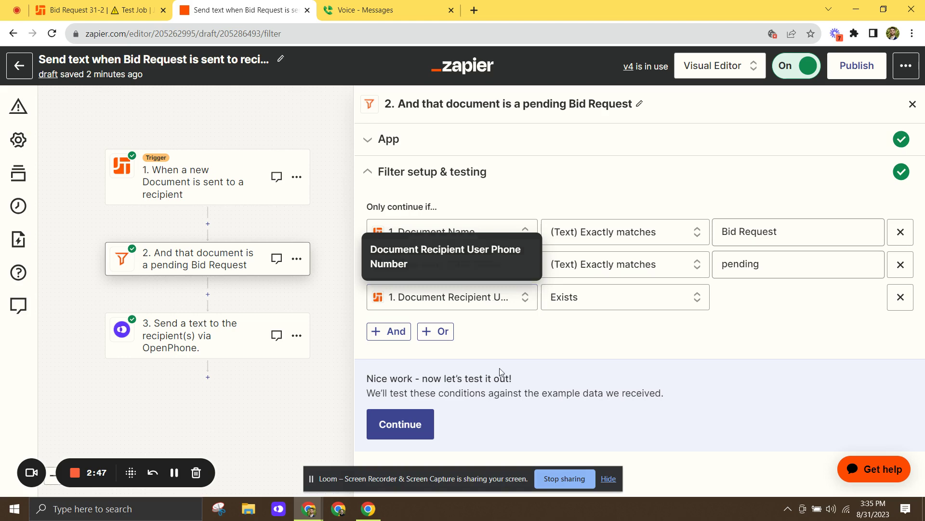
{"action": "left_click", "coordinate": [404, 431]}
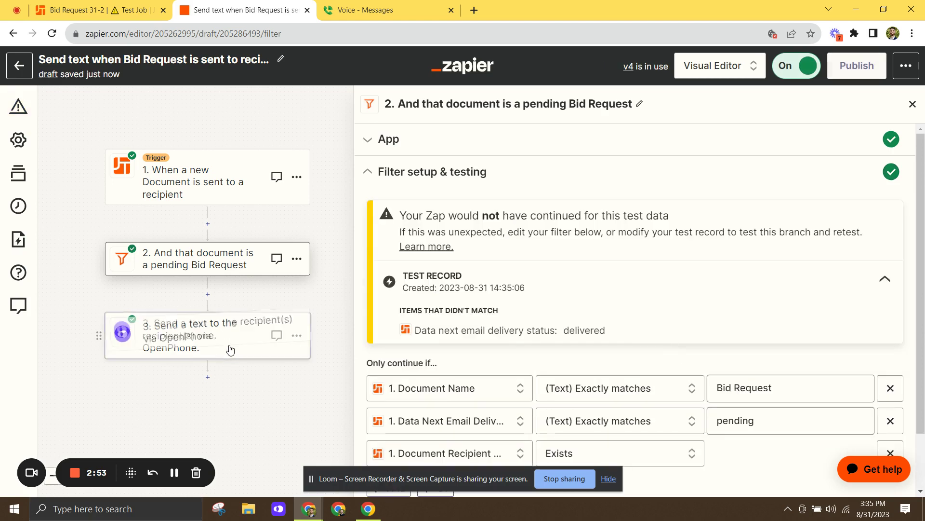
- Set the OpenPhone step's event to Send a Message and inspect its From, To and Message fields
{"action": "left_click", "coordinate": [229, 349]}
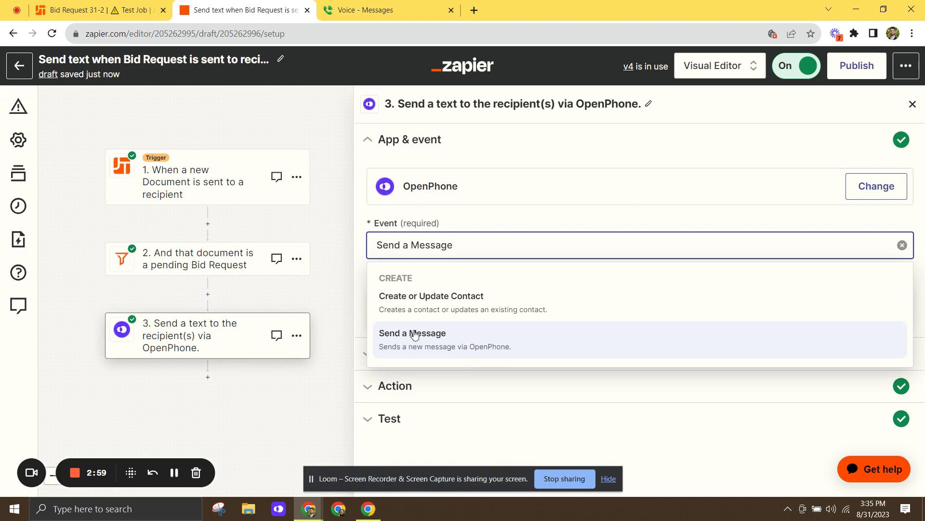
{"action": "left_click", "coordinate": [437, 341]}
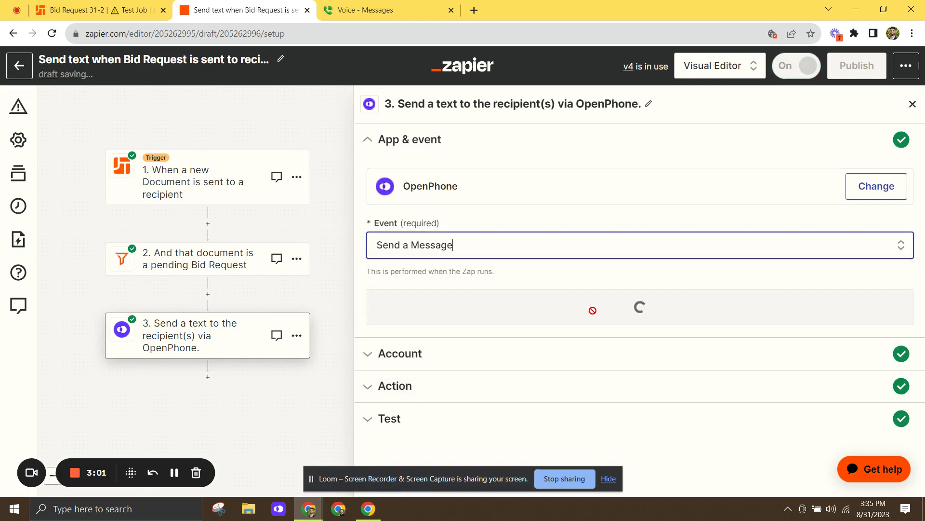
{"action": "left_click", "coordinate": [420, 322]}
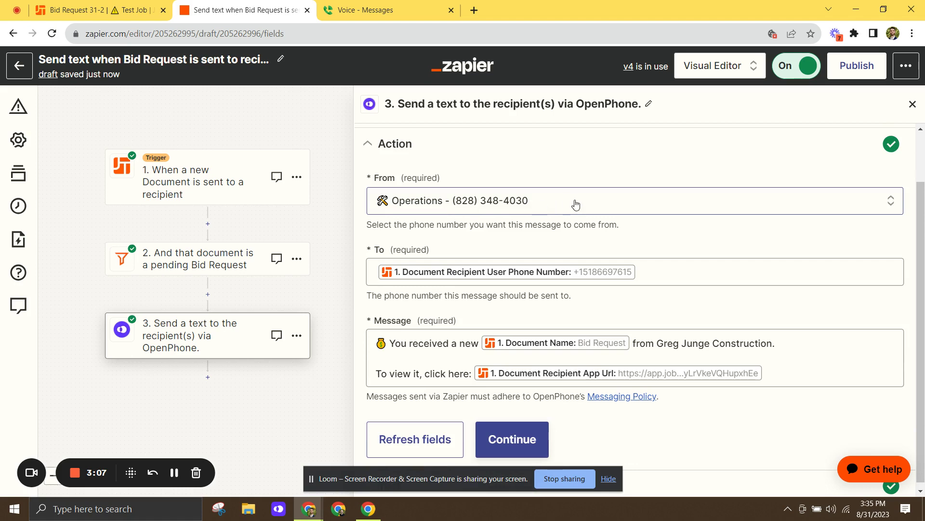
{"action": "left_click", "coordinate": [657, 276]}
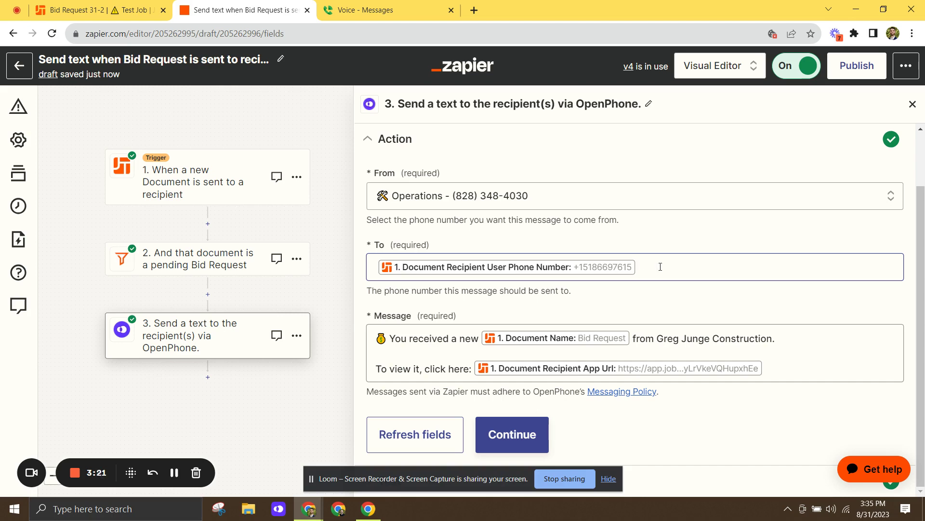
{"action": "left_click", "coordinate": [410, 349]}
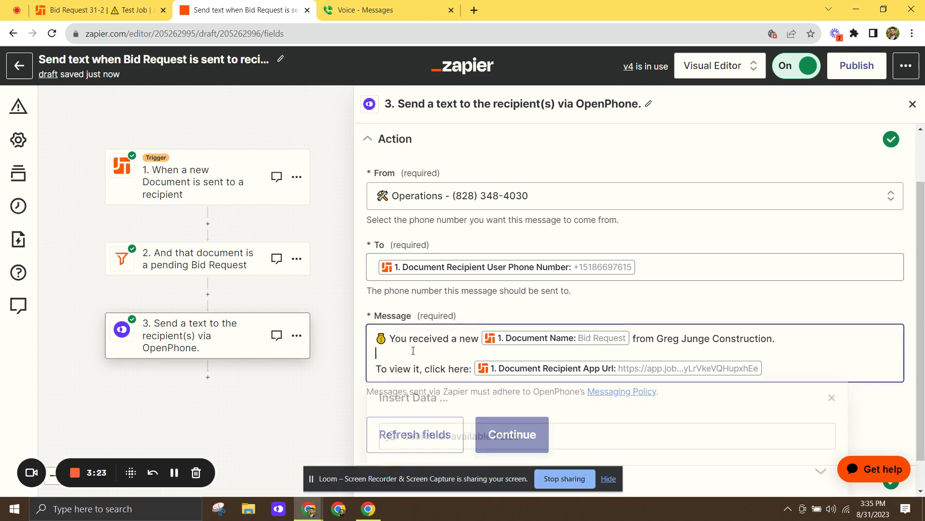
{"action": "key", "text": "Up"}
{"action": "key", "text": "shift+Right"}
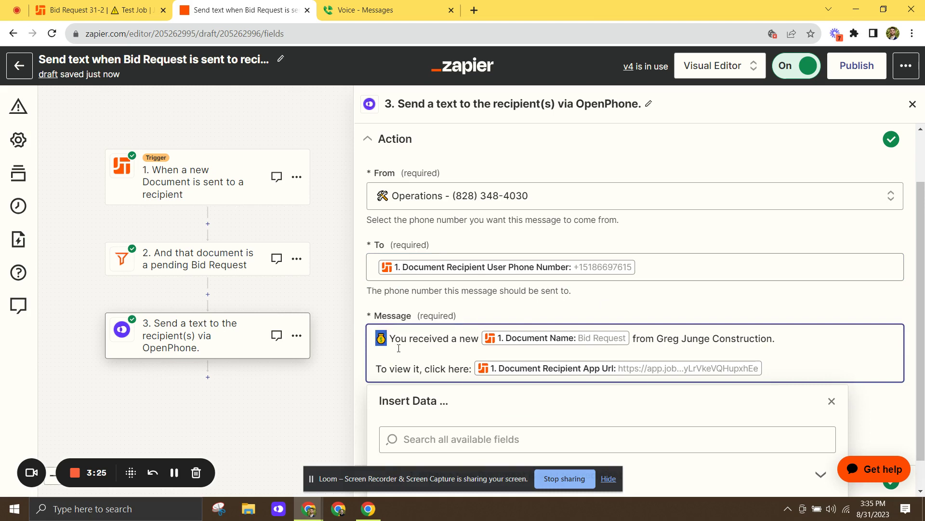
{"action": "key", "text": "Down"}
{"action": "left_click", "coordinate": [423, 354]}
{"action": "left_click_drag", "start_coordinate": [775, 338], "coordinate": [662, 342]}
{"action": "left_click", "coordinate": [775, 334]}
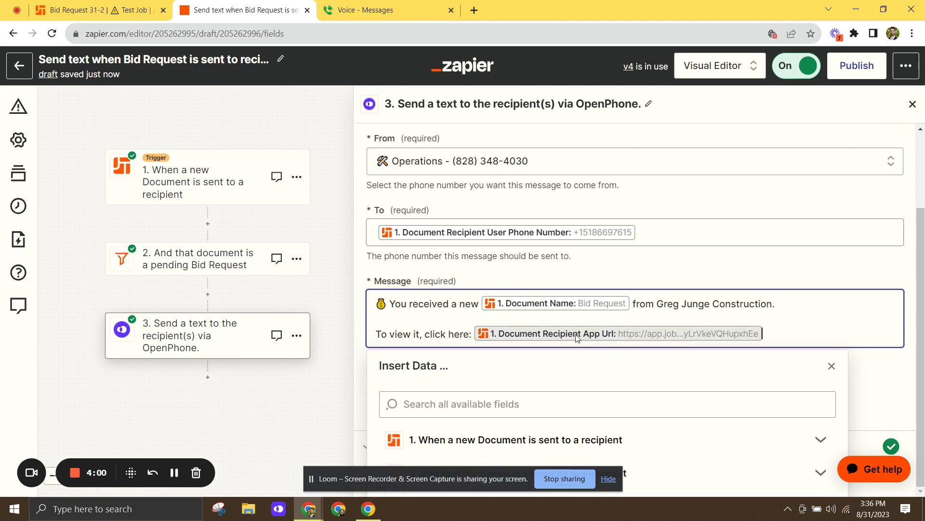
{"action": "left_click", "coordinate": [523, 404]}
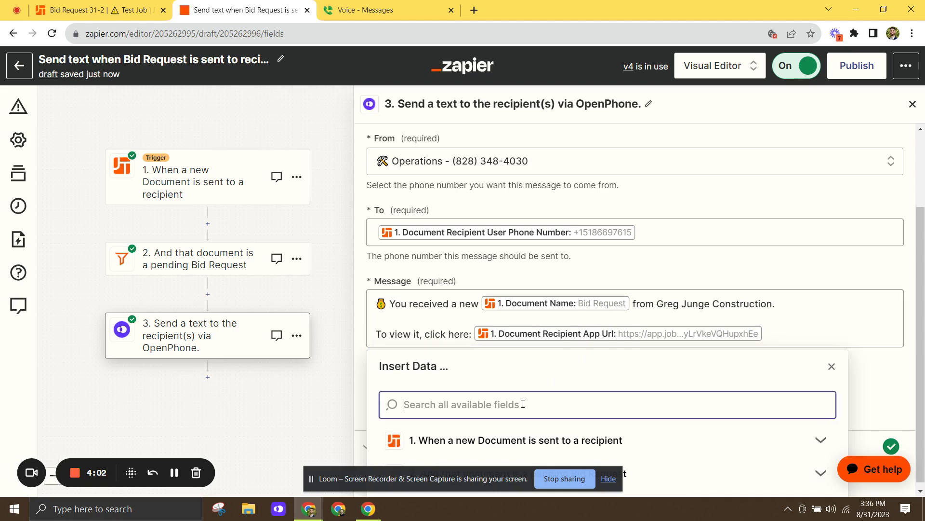
{"action": "type", "text": "DOcument "}
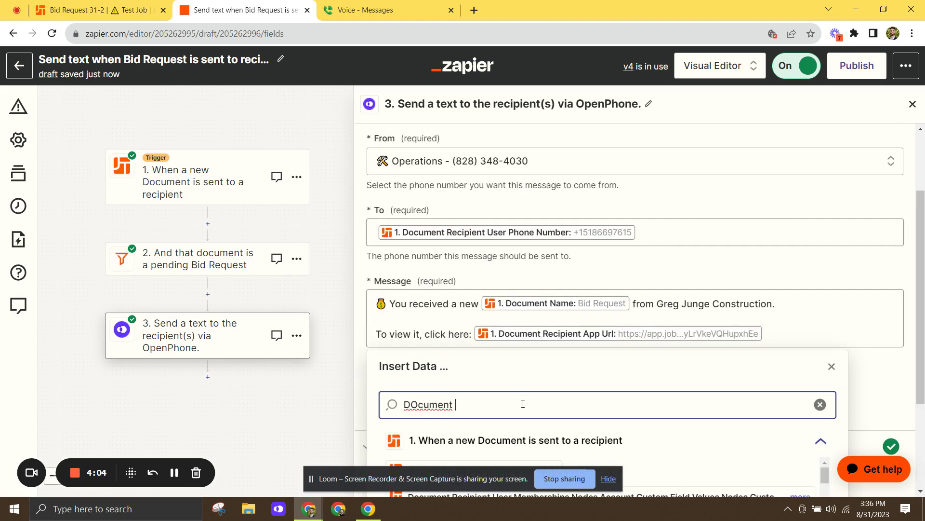
{"action": "type", "text": "Recipient App URL"}
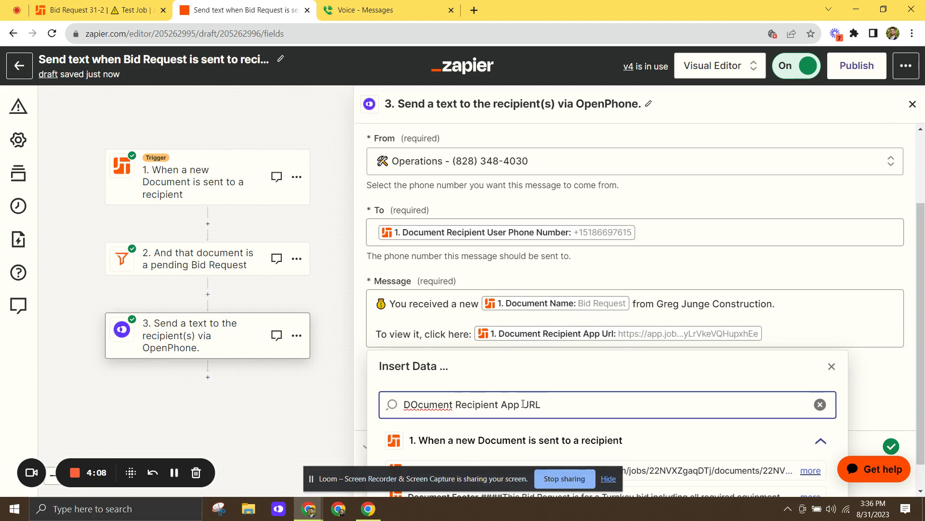
{"action": "scroll", "coordinate": [472, 429], "scroll_direction": "down", "scroll_amount": 1}
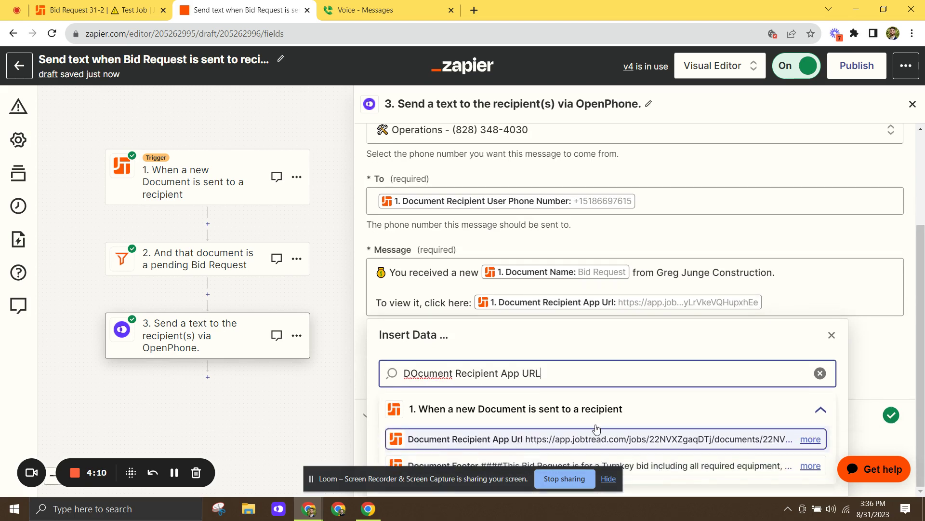
{"action": "left_click", "coordinate": [814, 302]}
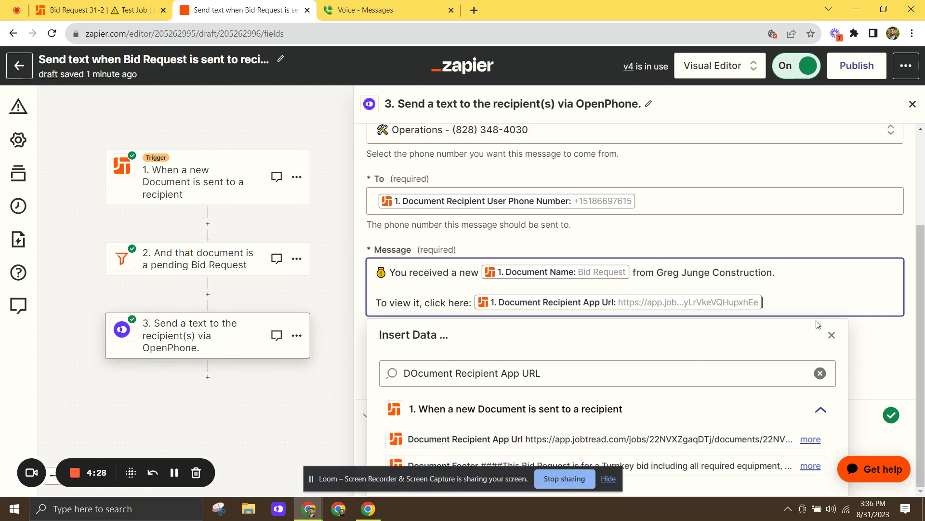
- View the OpenPhone step's sample message test result, then cancel the Publish new version dialog
{"action": "left_click", "coordinate": [832, 336]}
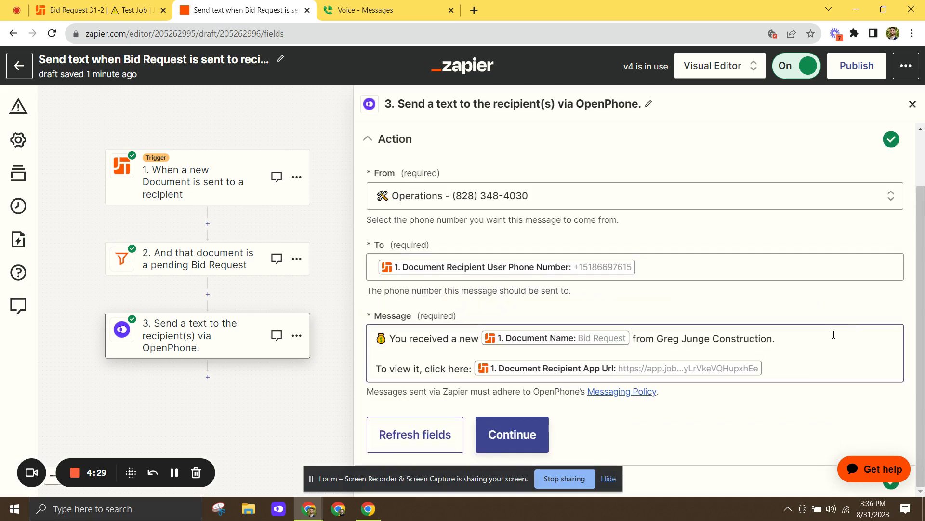
{"action": "left_click", "coordinate": [538, 436]}
{"action": "scroll", "coordinate": [538, 437], "scroll_direction": "down", "scroll_amount": 10}
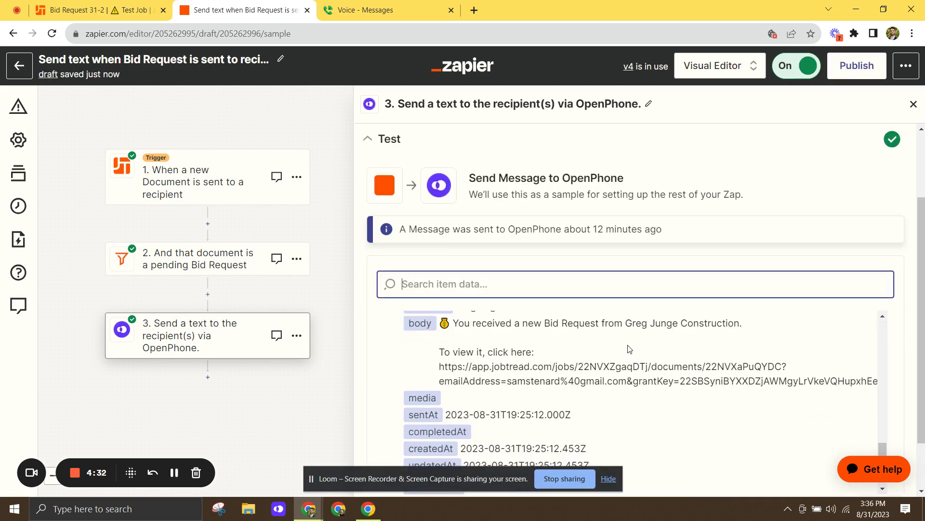
{"action": "scroll", "coordinate": [800, 318], "scroll_direction": "down", "scroll_amount": 1}
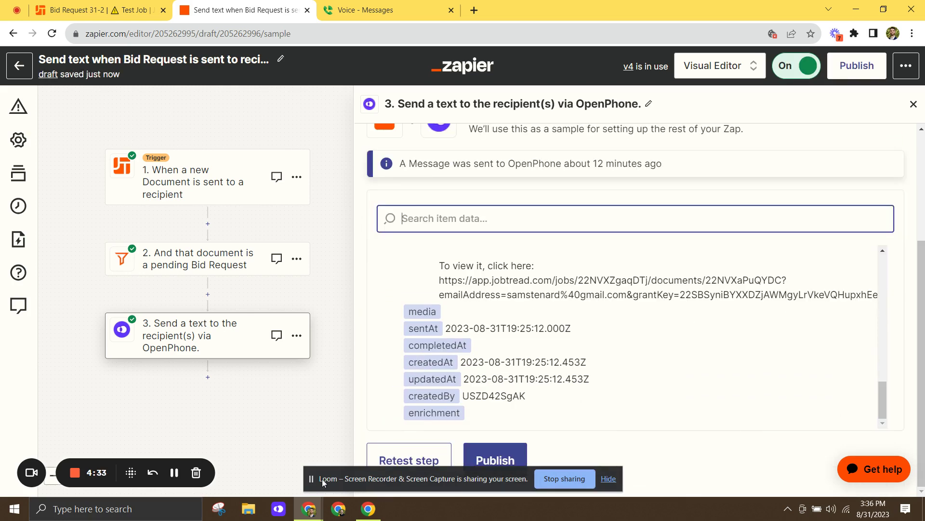
{"action": "left_click", "coordinate": [515, 461]}
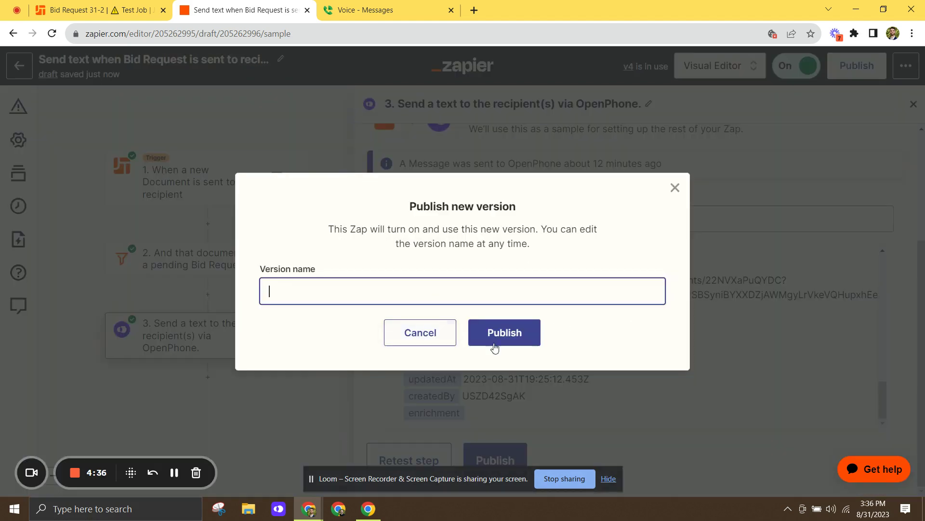
{"action": "left_click", "coordinate": [439, 342]}
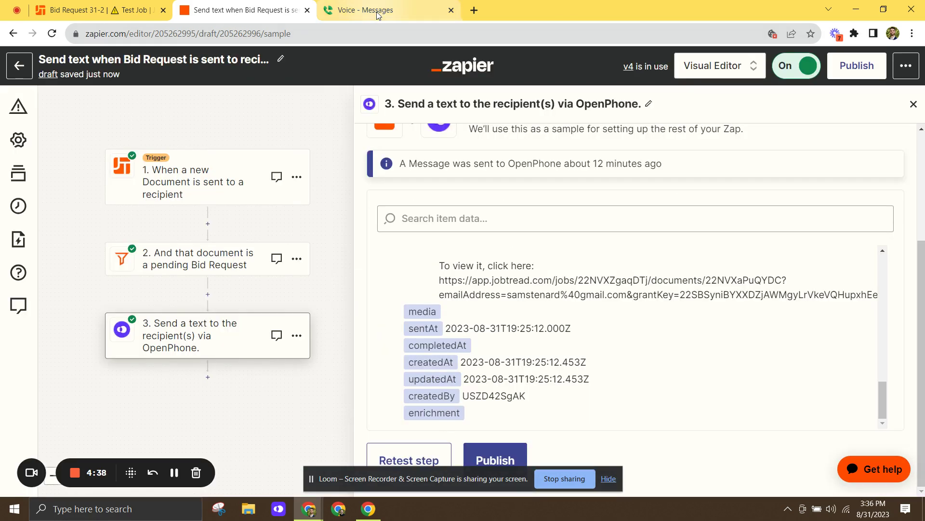
- Review the pending Bid Request 31-2 in JobTread, then bring up the Google Voice messages
{"action": "left_click", "coordinate": [93, 6]}
{"action": "scroll", "coordinate": [516, 232], "scroll_direction": "down", "scroll_amount": 1}
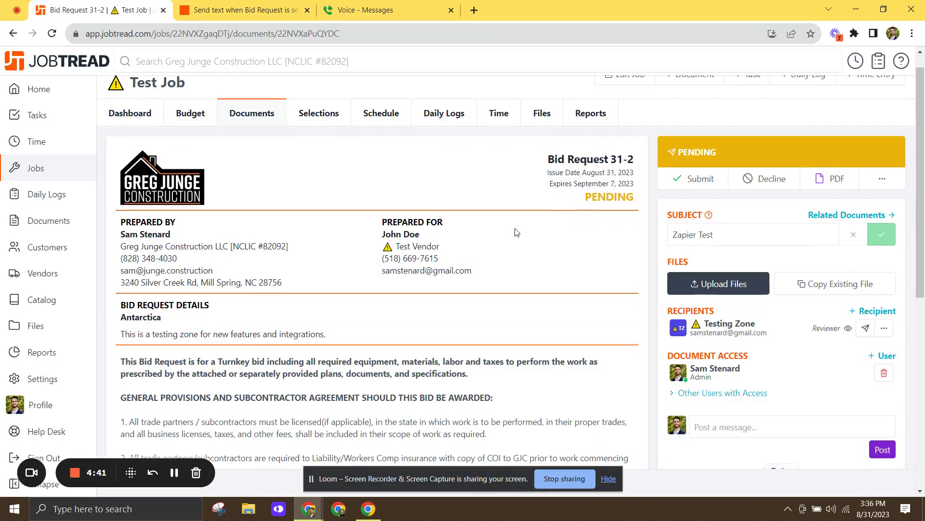
{"action": "scroll", "coordinate": [515, 232], "scroll_direction": "up", "scroll_amount": 1}
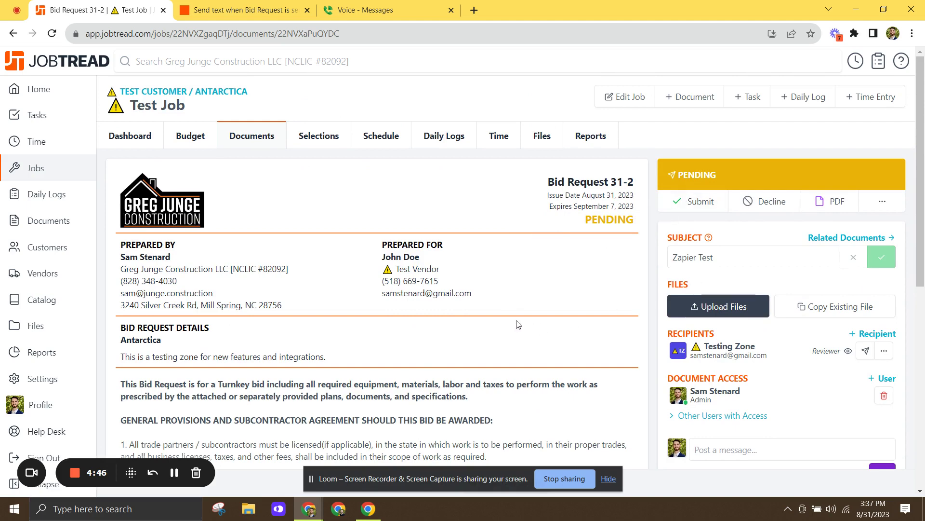
{"action": "scroll", "coordinate": [519, 320], "scroll_direction": "down", "scroll_amount": 2}
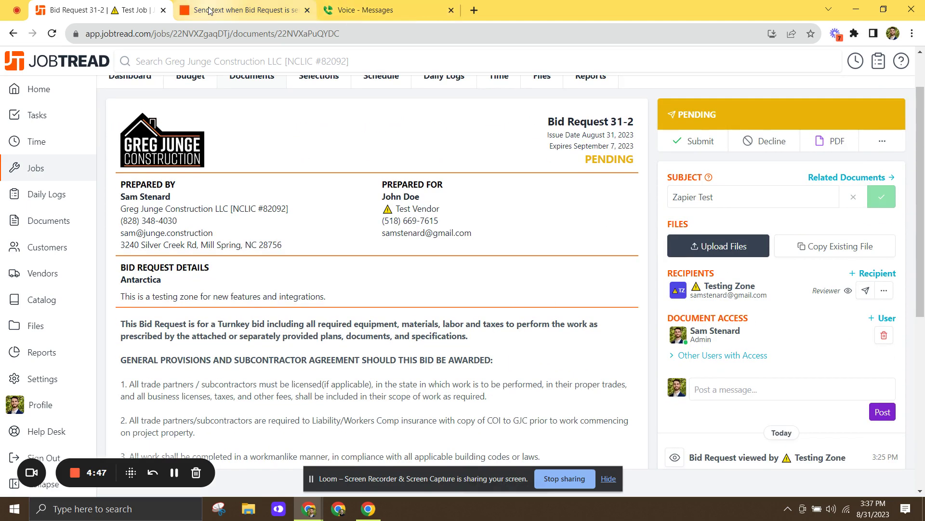
{"action": "left_click", "coordinate": [210, 10]}
{"action": "left_click", "coordinate": [385, 14]}
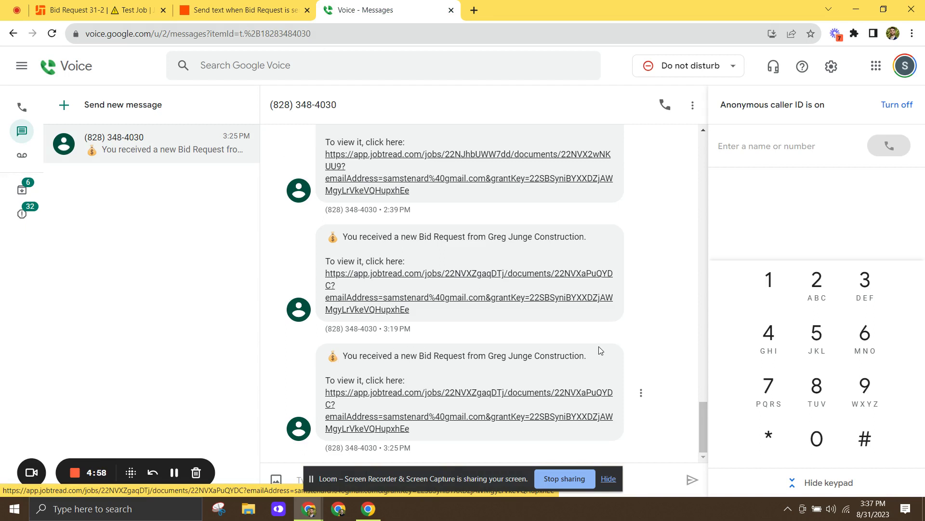
- Open the app.jobtread.com link in the 3:25 PM Bid Request text
{"action": "left_click", "coordinate": [399, 396]}
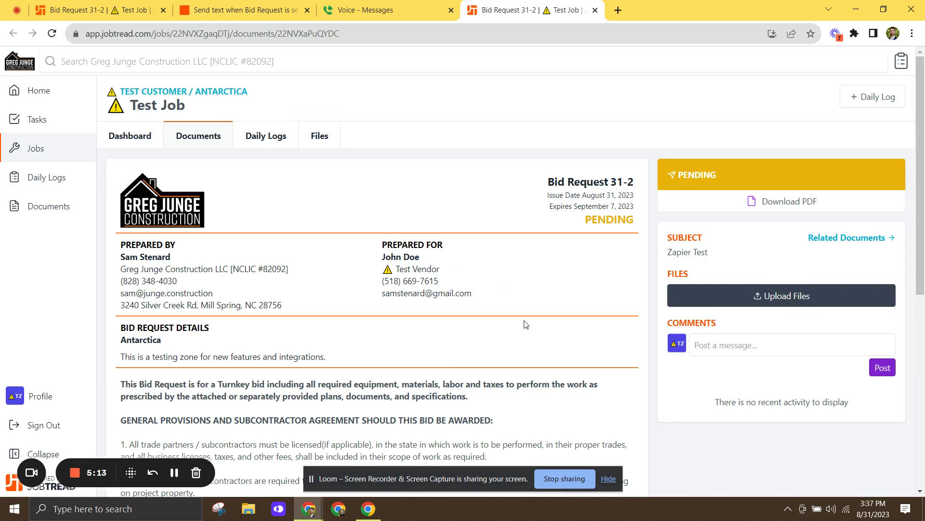
{"action": "scroll", "coordinate": [526, 324], "scroll_direction": "down", "scroll_amount": 1}
{"action": "scroll", "coordinate": [812, 164], "scroll_direction": "up", "scroll_amount": 1}
{"action": "scroll", "coordinate": [538, 337], "scroll_direction": "down", "scroll_amount": 1}
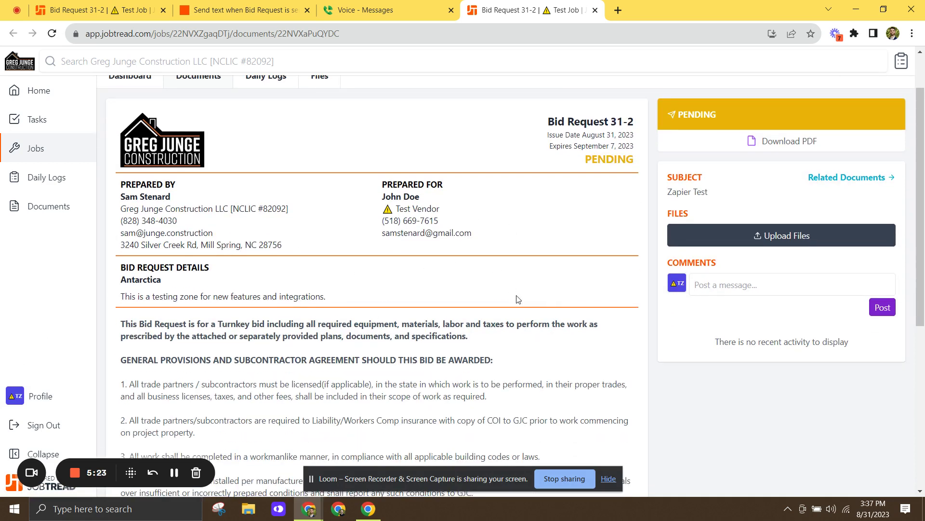
{"action": "scroll", "coordinate": [510, 337], "scroll_direction": "up", "scroll_amount": 1}
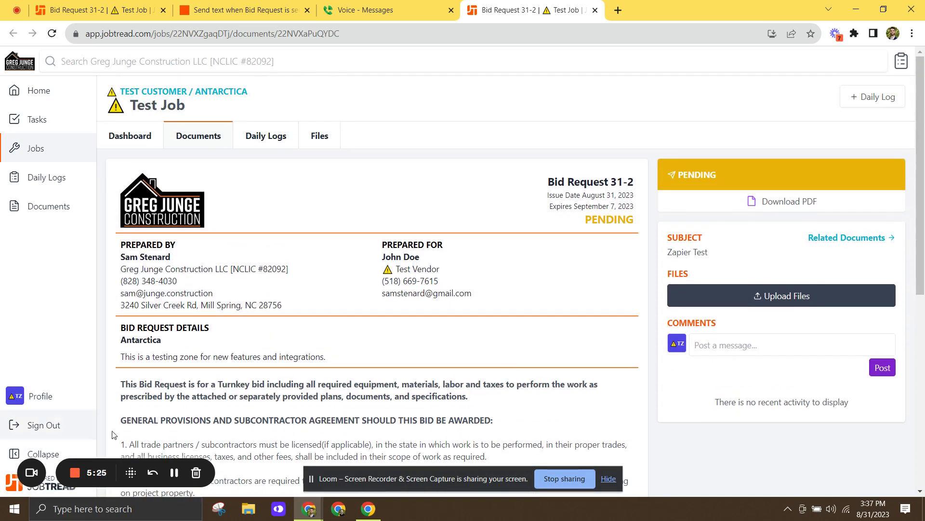